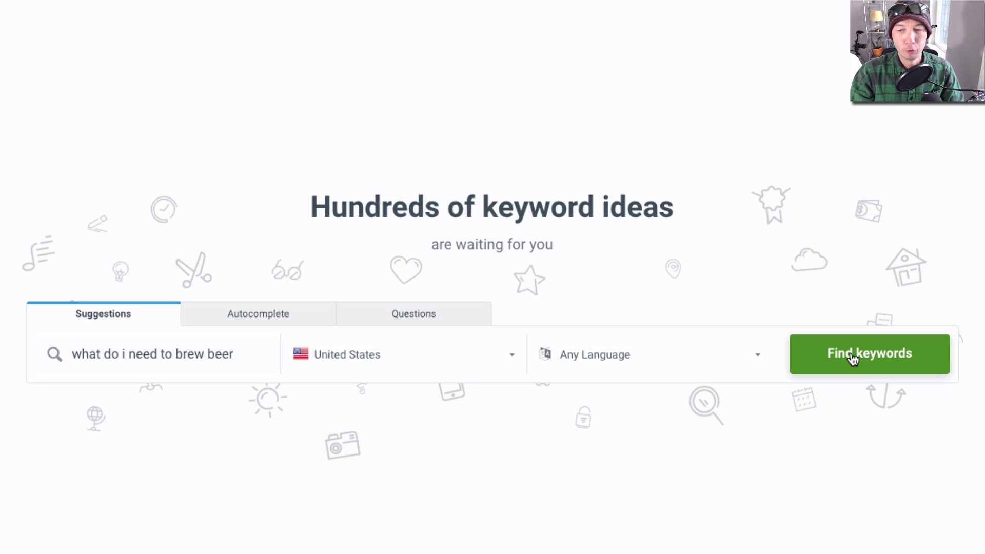
Run the keyword search for 'what do i need to brew beer' and review its KD 26 and Google SERP table
{"action": "left_click", "coordinate": [853, 358]}
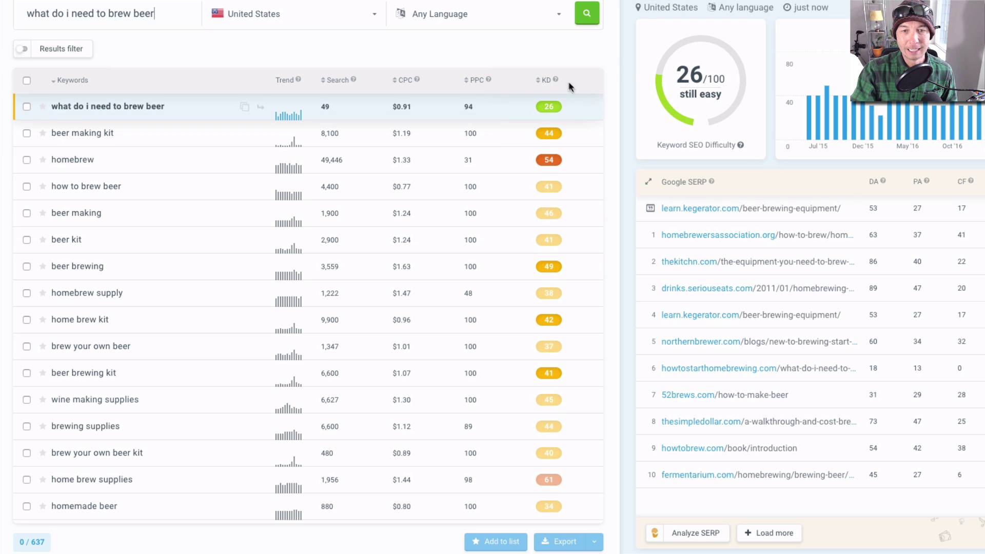
{"action": "mouse_move", "coordinate": [557, 80]}
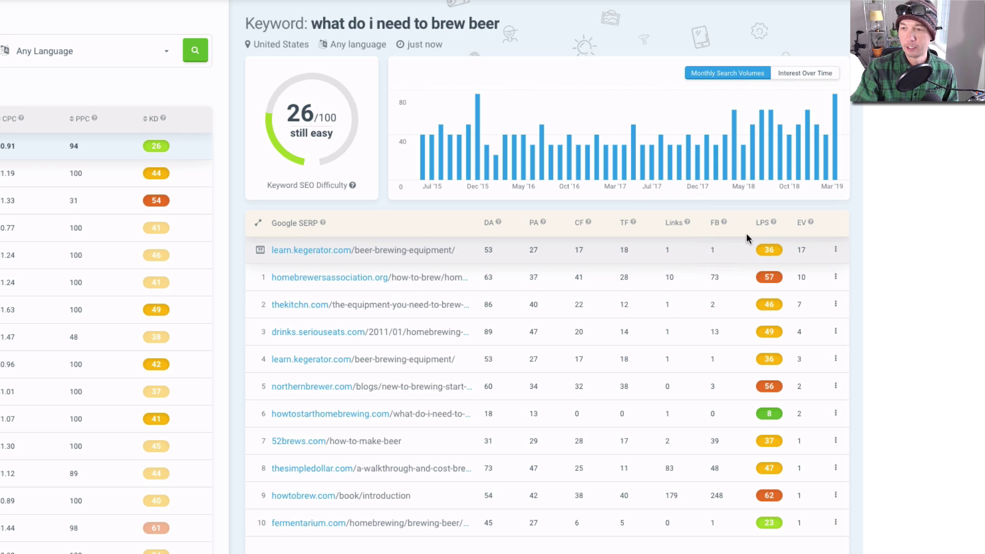
{"action": "mouse_move", "coordinate": [773, 221]}
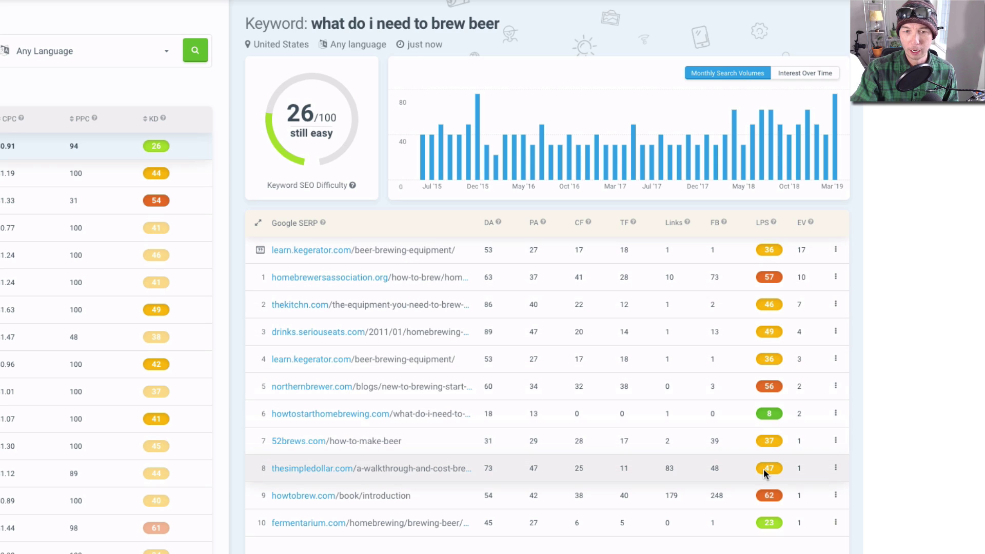
{"action": "mouse_move", "coordinate": [807, 221]}
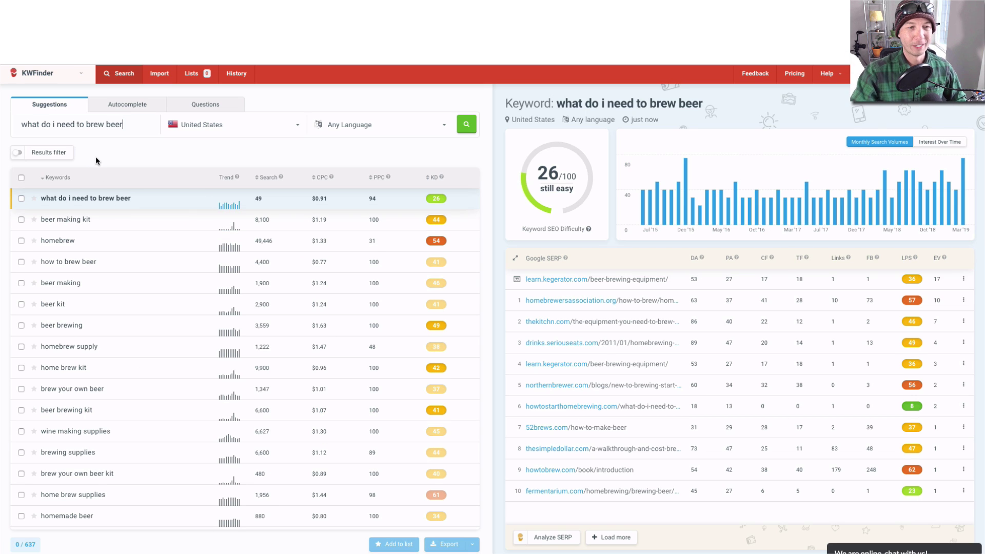
Filter the keyword suggestions to a maximum search volume of 250
{"action": "left_click", "coordinate": [60, 158]}
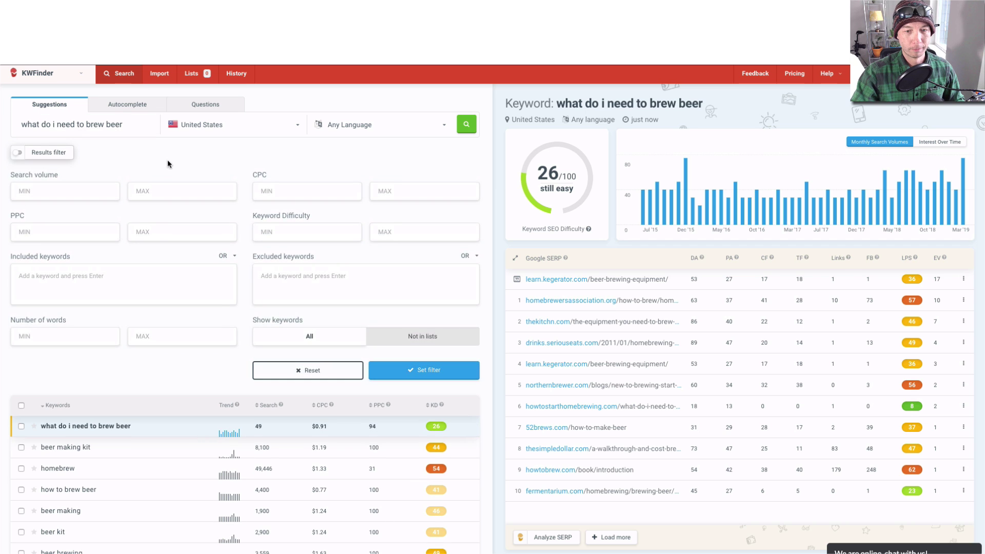
{"action": "left_click", "coordinate": [161, 191]}
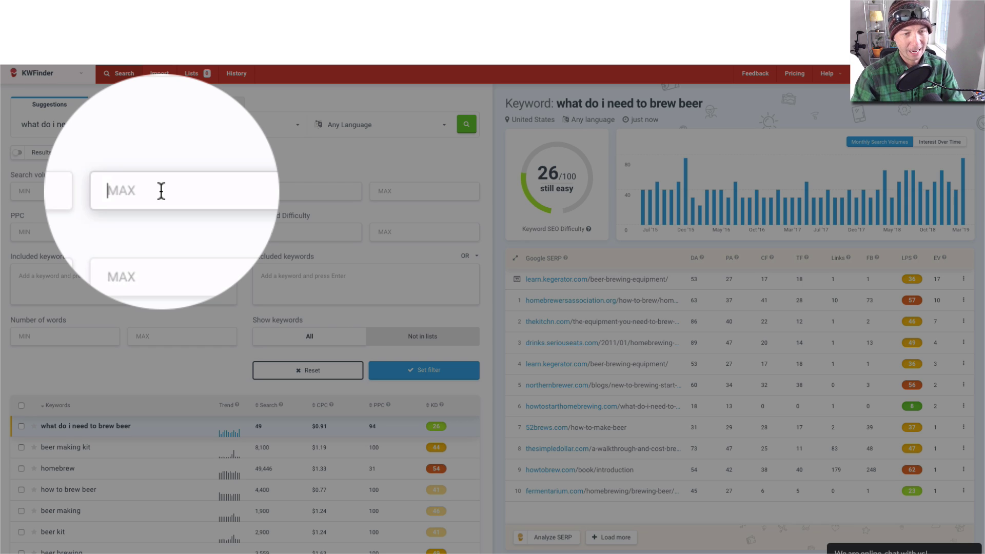
{"action": "type", "text": "250"}
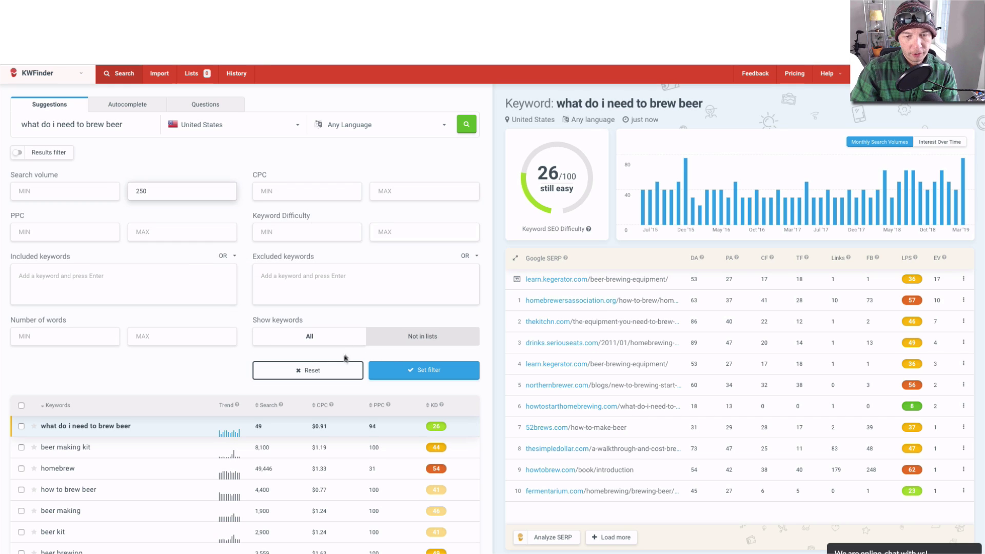
{"action": "left_click", "coordinate": [427, 371]}
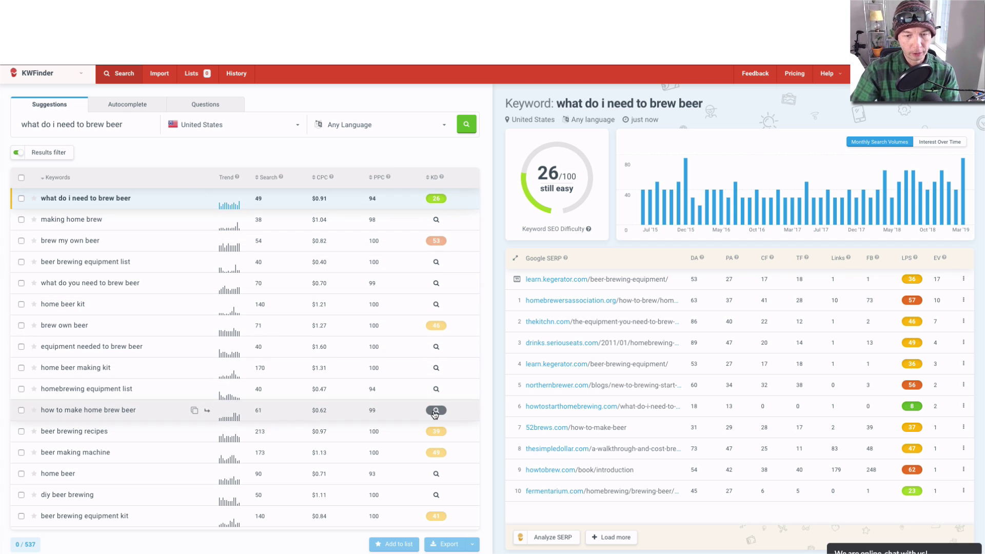
Reveal KD 11 for 'homebrewing equipment list', then copy the keyword 'what do i need to brew beer'
{"action": "left_click", "coordinate": [436, 390]}
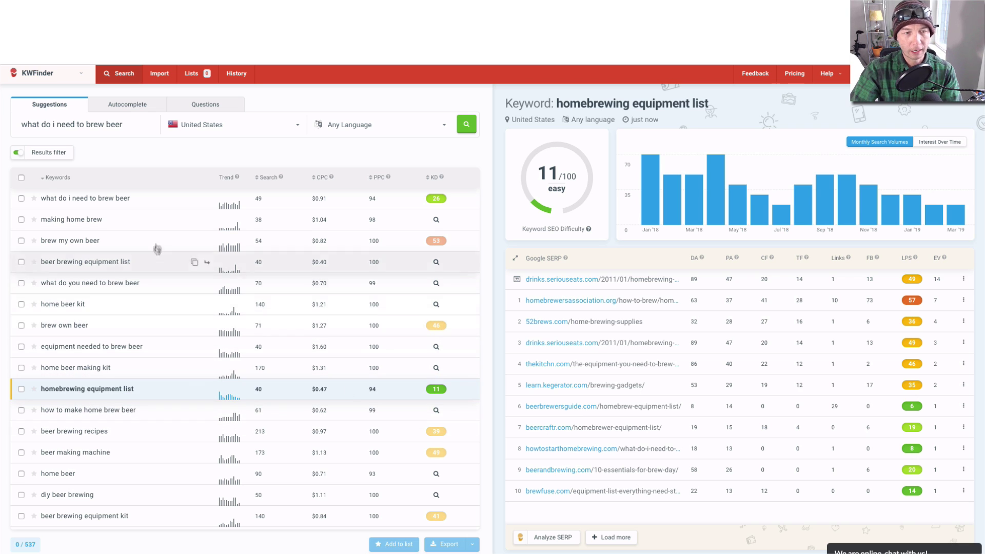
{"action": "left_click", "coordinate": [111, 204]}
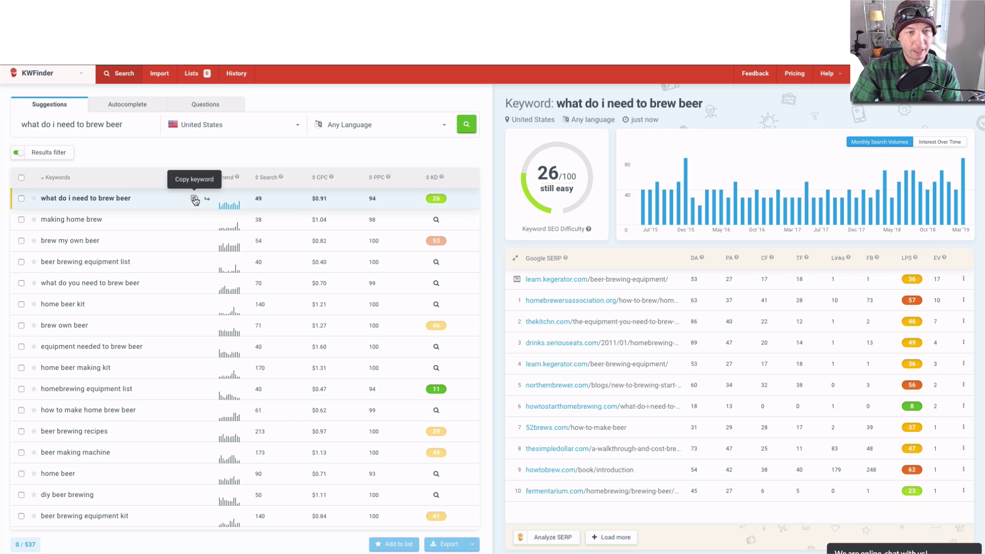
{"action": "left_click", "coordinate": [195, 199]}
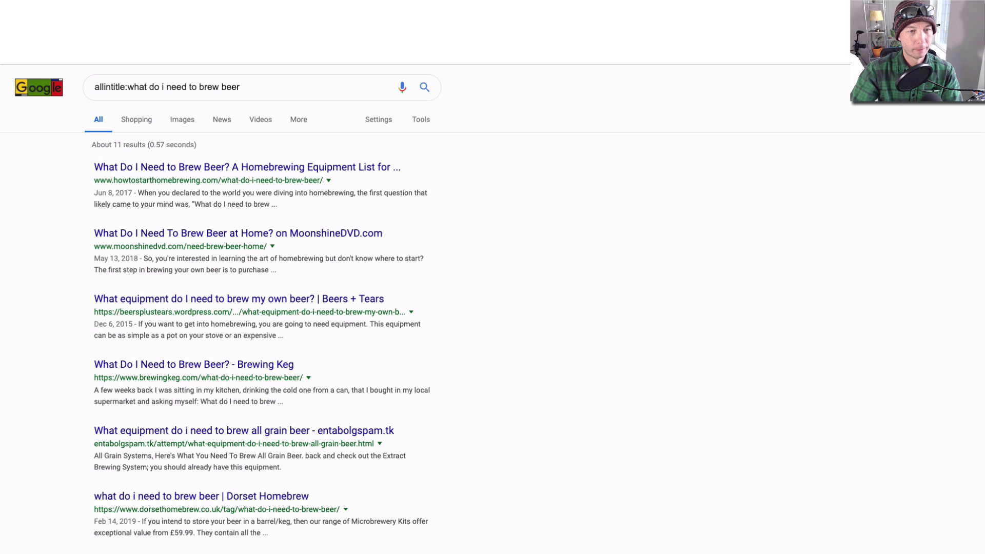
Check the allintitle Google count for 'what do i need to brew beer' (about 11), then return to the spreadsheet
{"action": "left_click", "coordinate": [108, 87]}
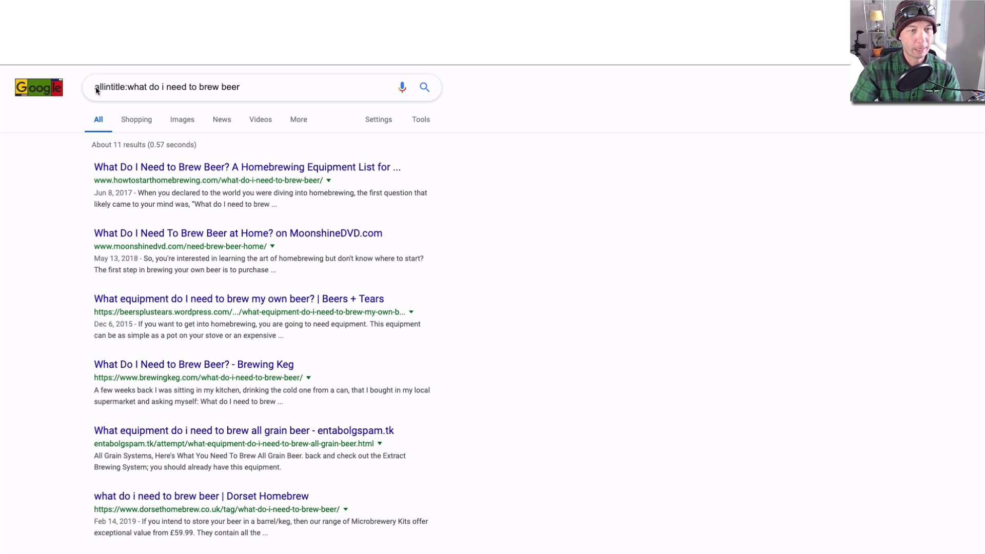
{"action": "left_click", "coordinate": [268, 87]}
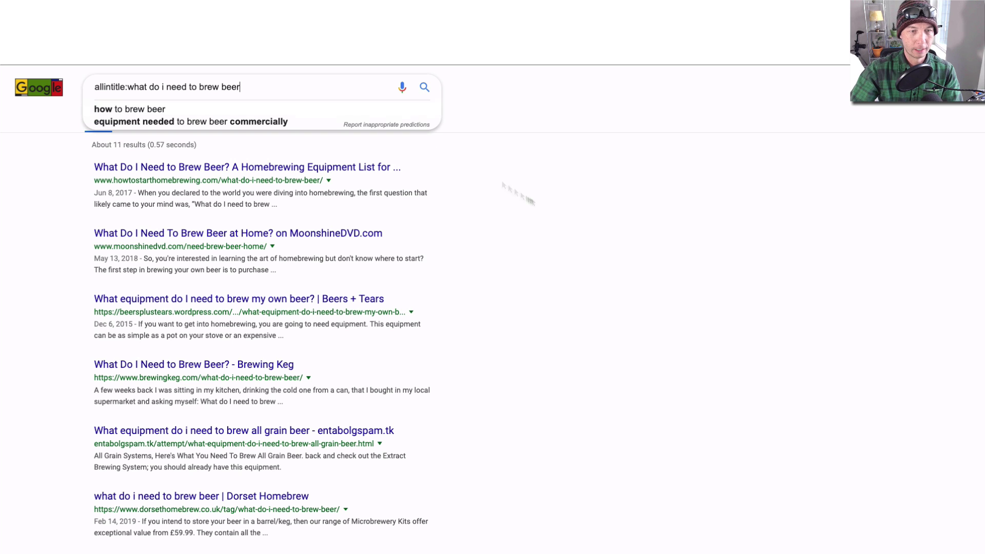
{"action": "left_click", "coordinate": [605, 241]}
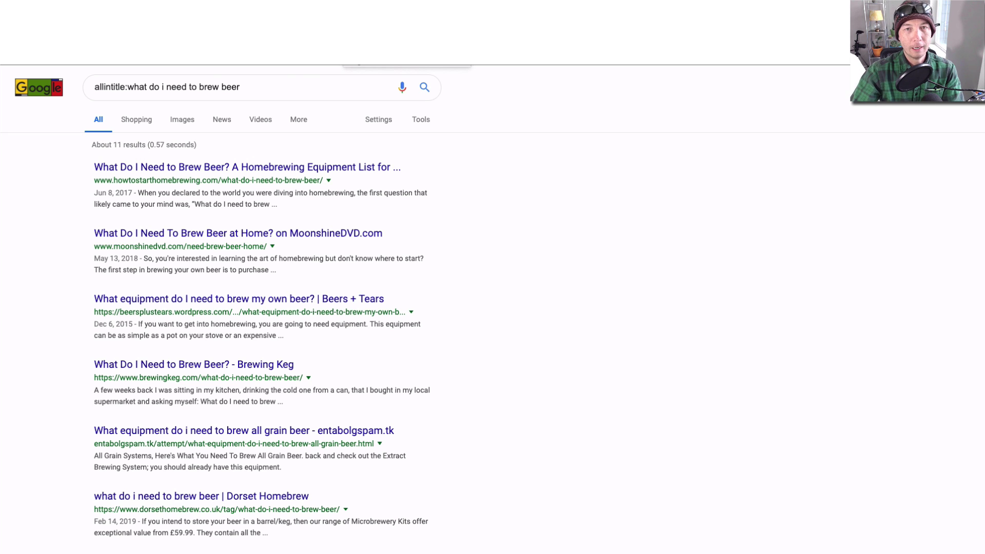
{"action": "key", "text": "ctrl+w"}
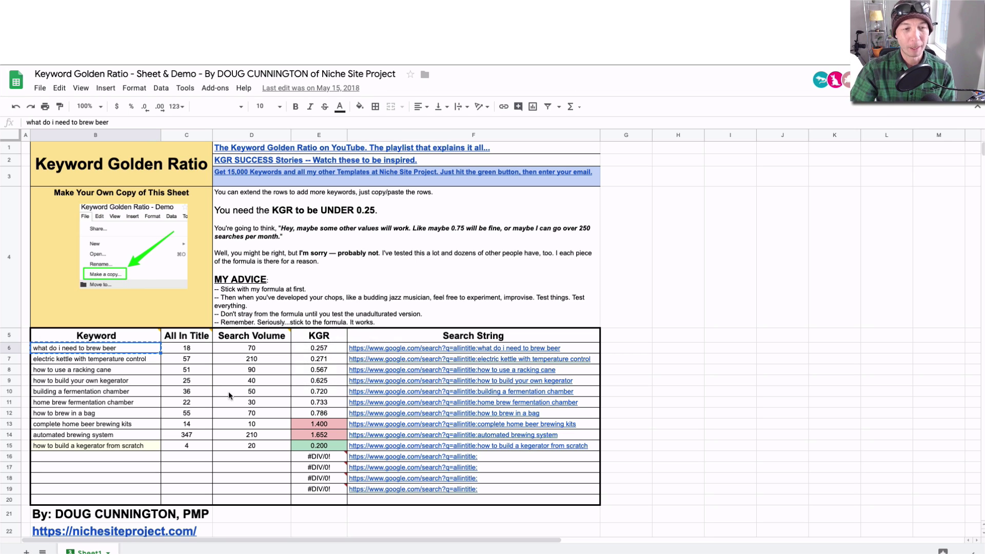
Update row 6 to 49 searches and 11 allintitle results, giving a KGR of 0.224
{"action": "left_click", "coordinate": [194, 351]}
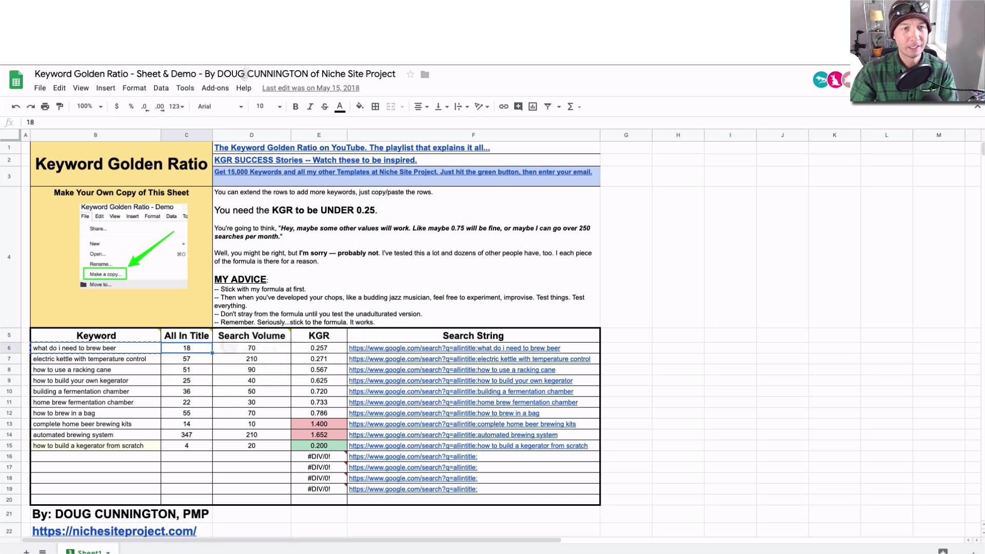
{"action": "left_click", "coordinate": [264, 348]}
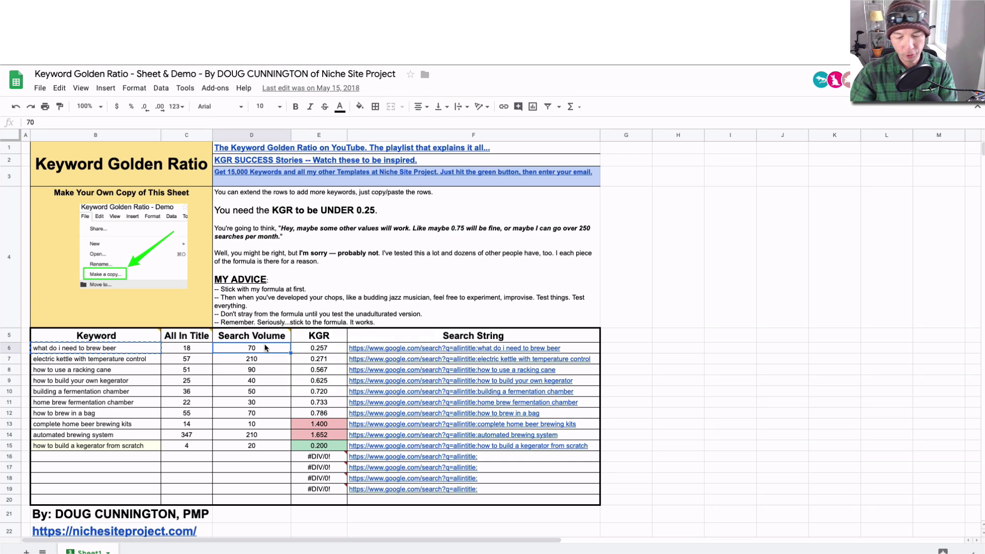
{"action": "type", "text": "49"}
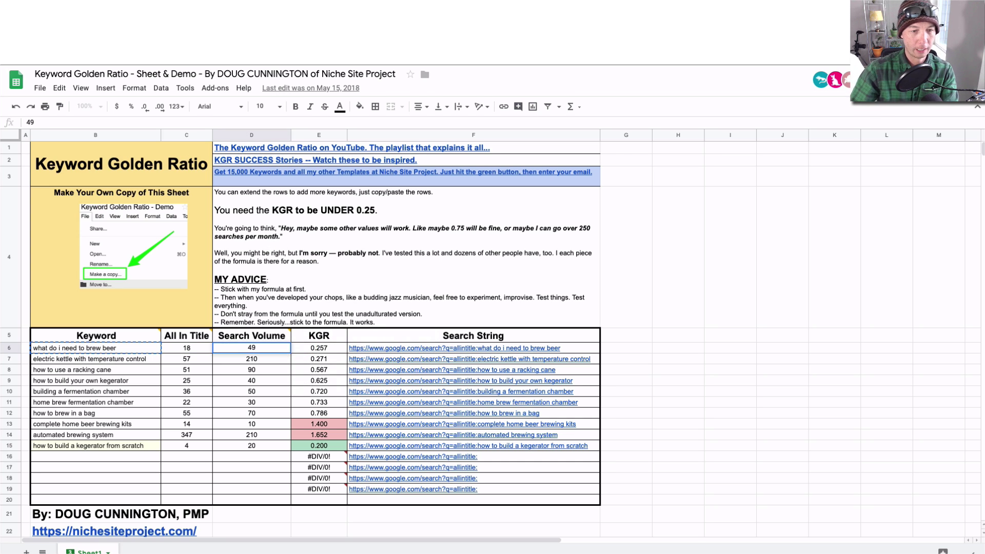
{"action": "left_click", "coordinate": [200, 351]}
{"action": "type", "text": "11"}
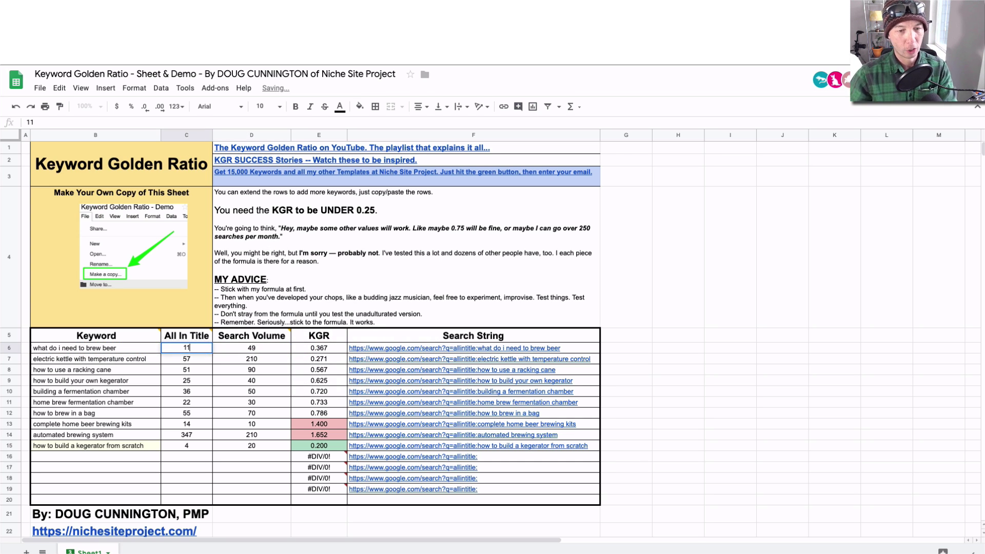
{"action": "key", "text": "Return"}
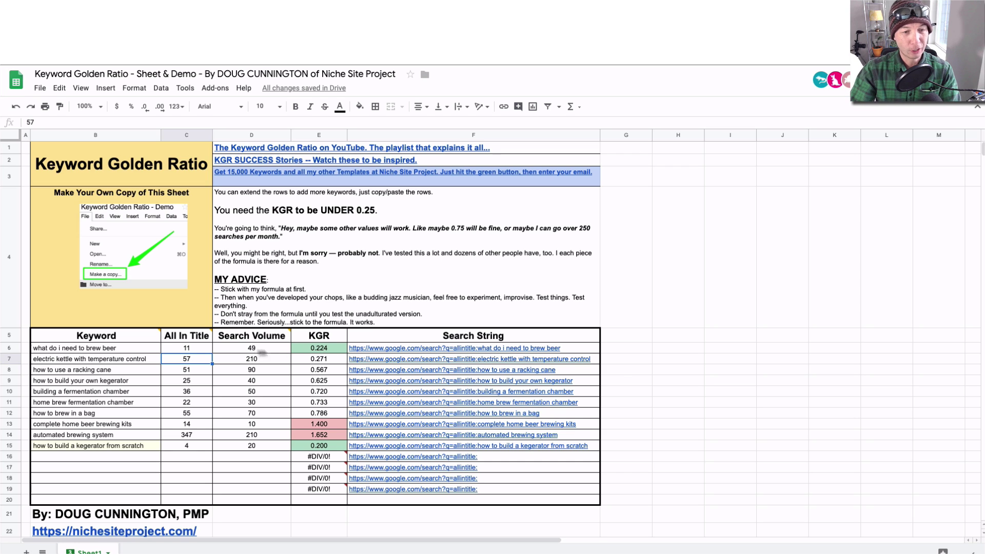
{"action": "left_click_drag", "start_coordinate": [185, 353], "coordinate": [227, 352]}
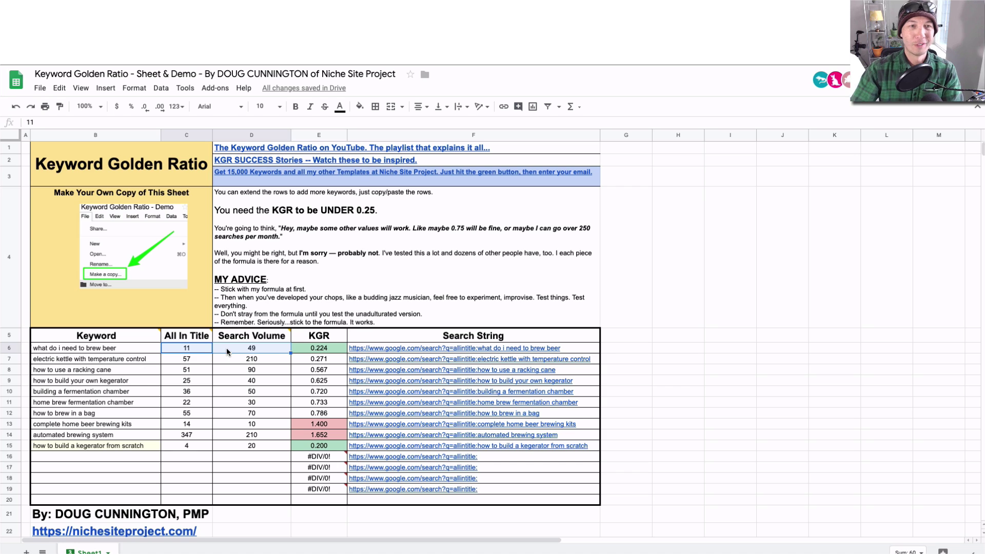
{"action": "left_click", "coordinate": [199, 351]}
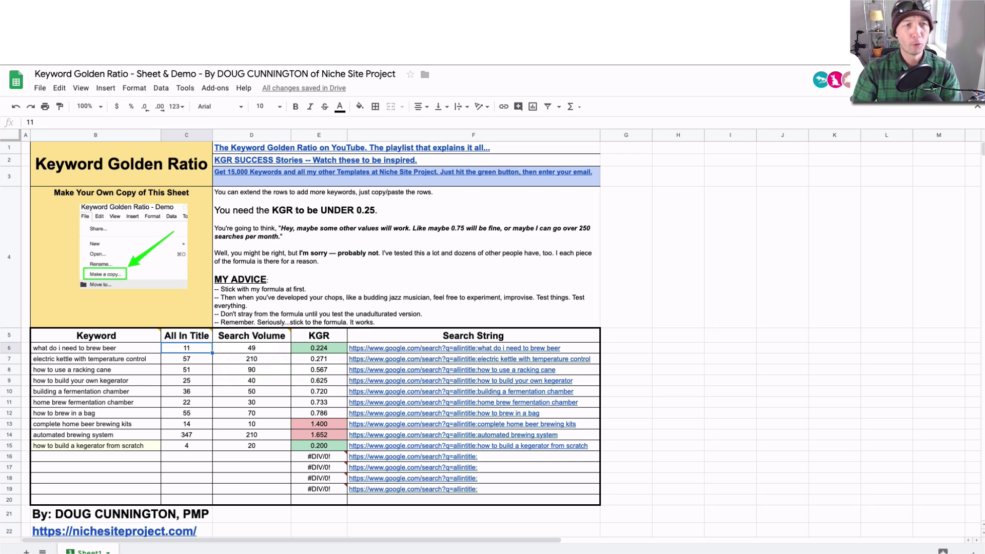
{"action": "key", "text": "ctrl+Tab"}
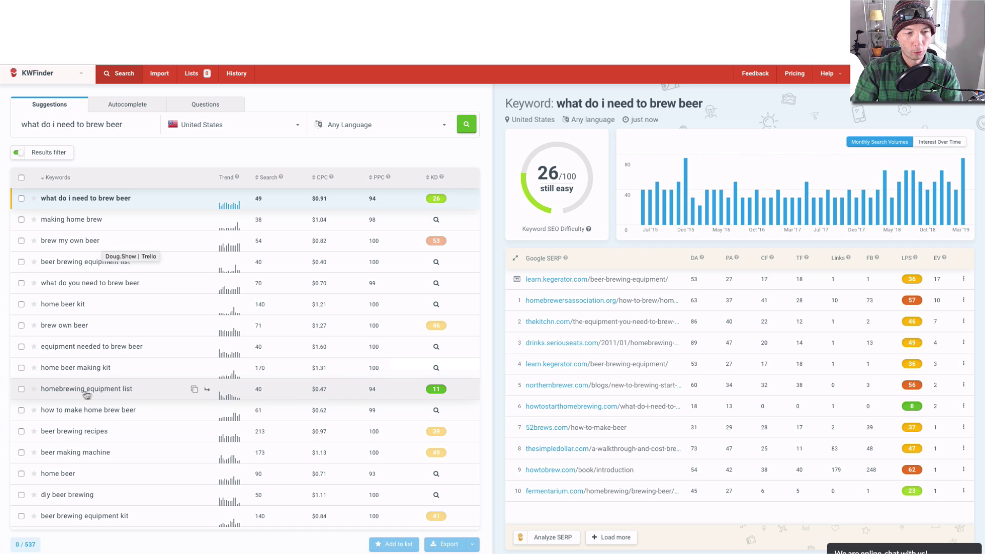
Copy the keyword 'homebrewing equipment list' from the KWFinder suggestions
{"action": "left_click", "coordinate": [195, 390]}
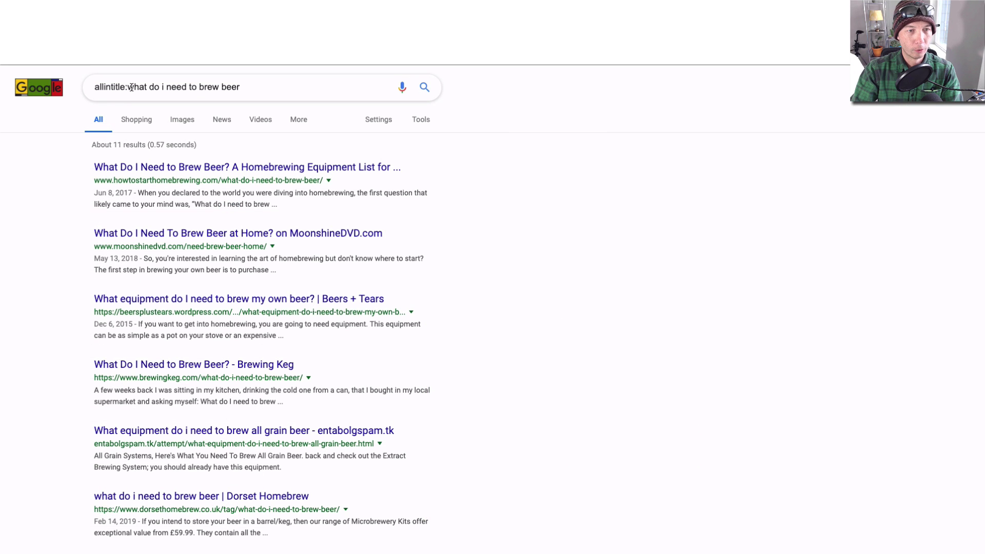
Run an allintitle Google search for 'homebrewing equipment list' (about 33 results), then return to the Golden Ratio sheet
{"action": "left_click_drag", "start_coordinate": [128, 87], "coordinate": [257, 88]}
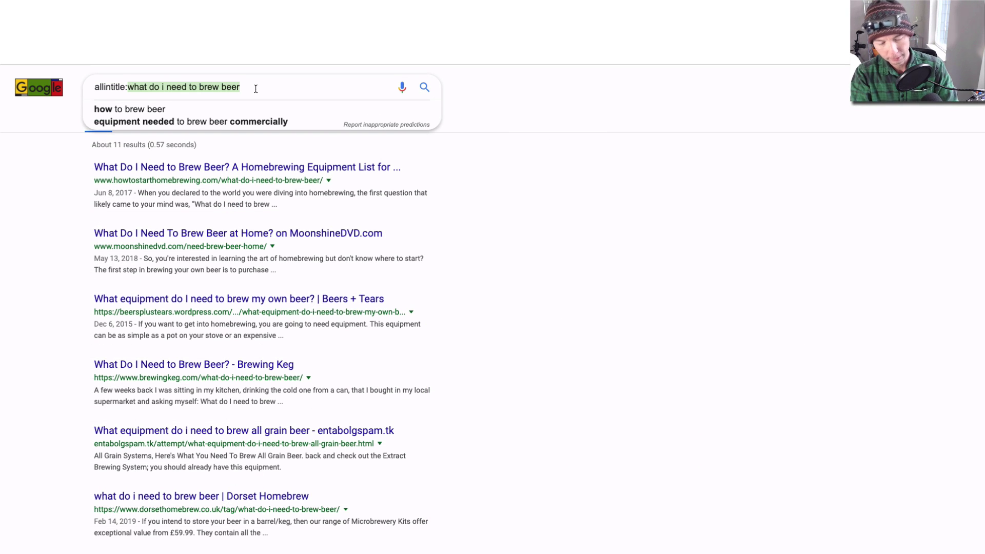
{"action": "key", "text": "ctrl+v"}
{"action": "key", "text": "Return"}
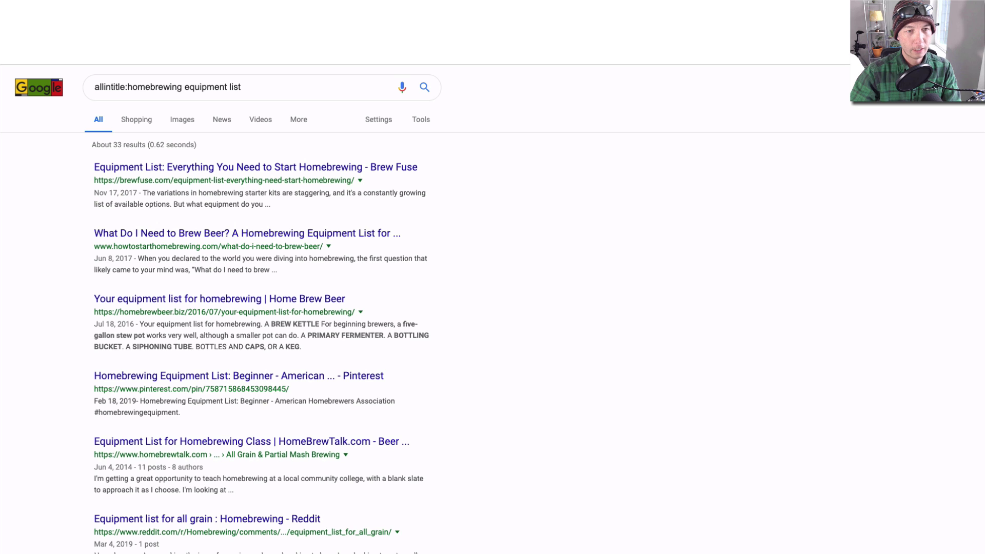
{"action": "key", "text": "ctrl+Tab"}
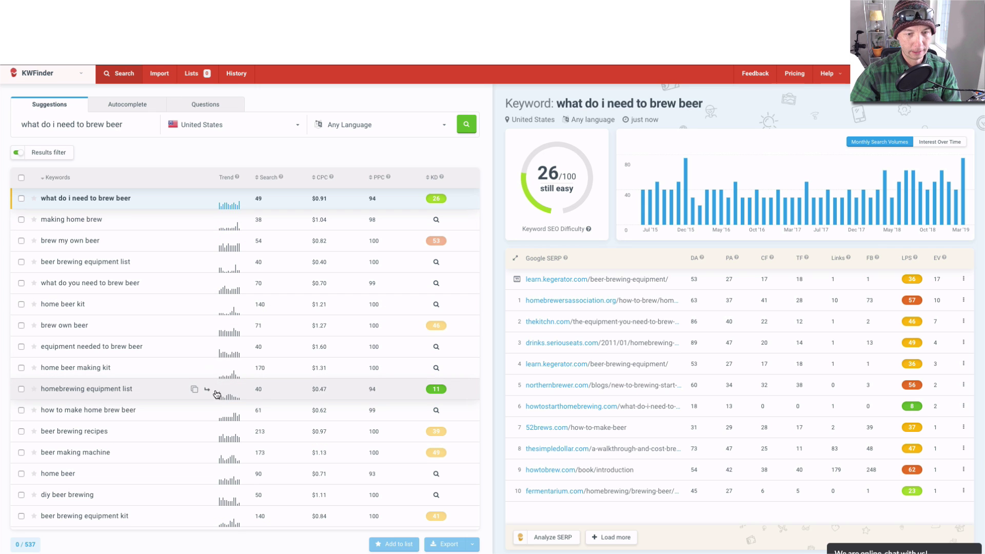
{"action": "key", "text": "ctrl+Tab"}
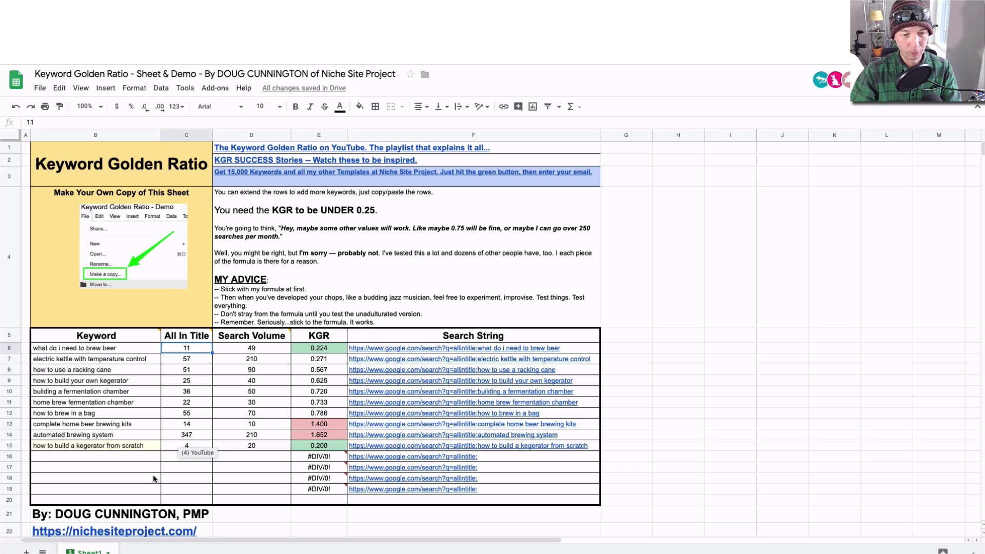
Enter 'homebrewing equipment list' in row 16 with 33 allintitle and 40 searches, giving KGR 0.825
{"action": "left_click", "coordinate": [141, 458]}
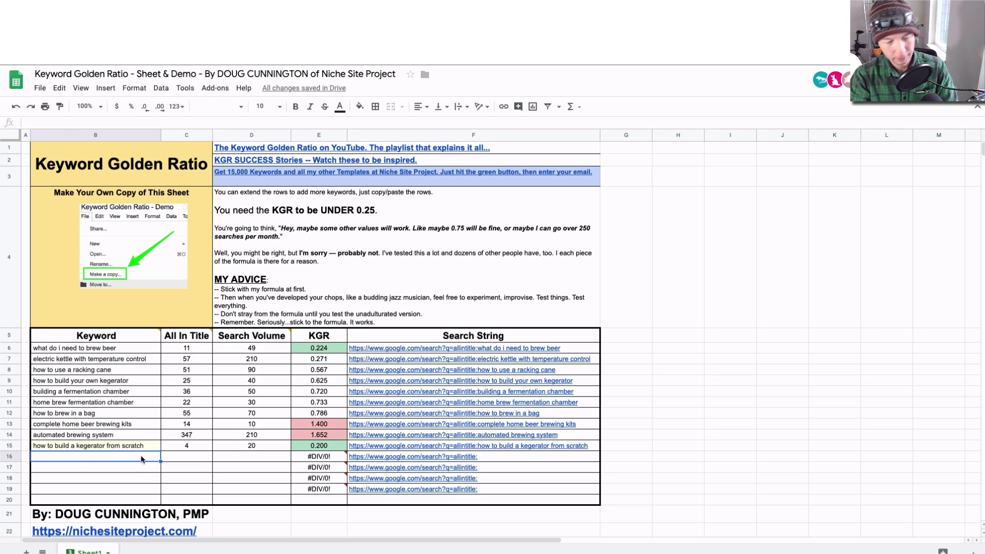
{"action": "key", "text": "ctrl+v"}
{"action": "key", "text": "Tab"}
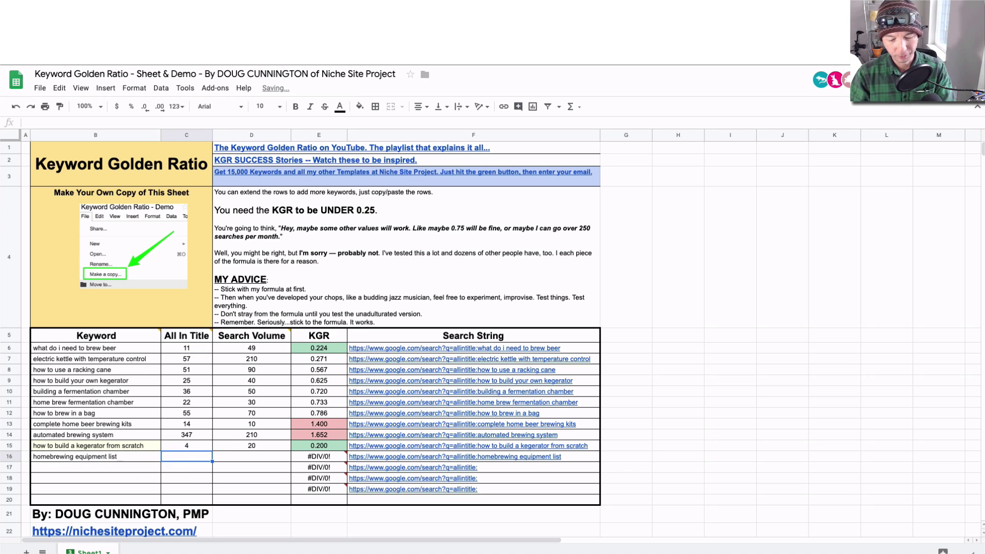
{"action": "type", "text": "2"}
{"action": "type", "text": "33"}
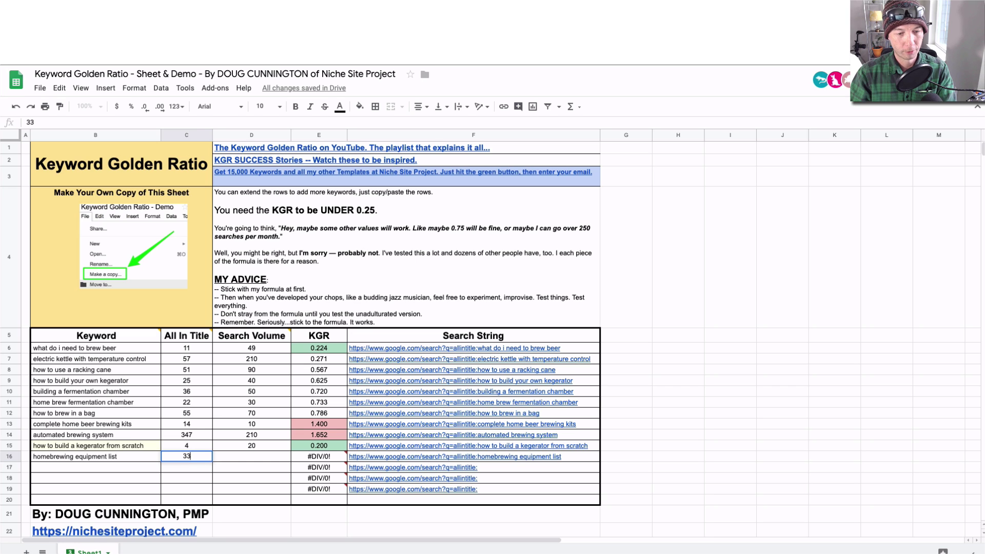
{"action": "key", "text": "Tab"}
{"action": "type", "text": "40"}
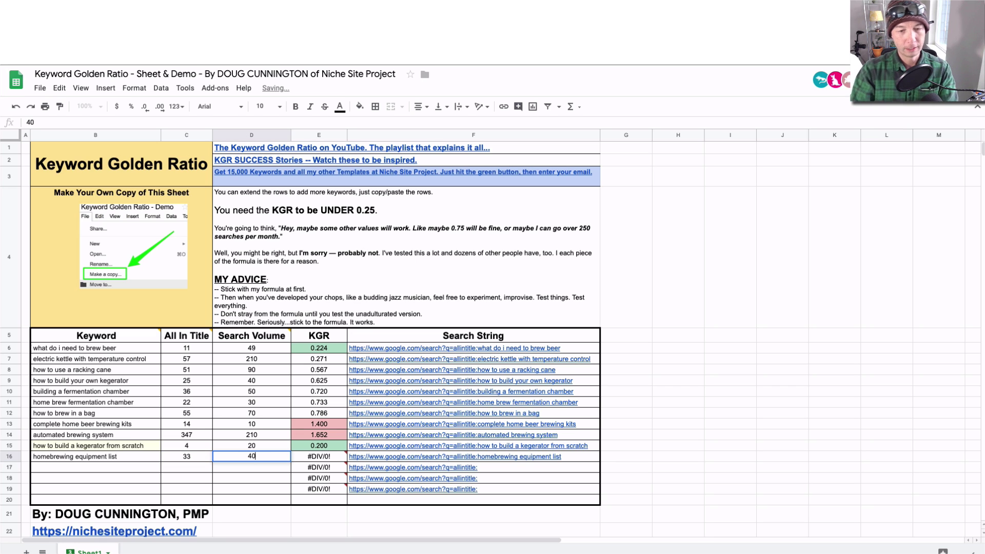
{"action": "key", "text": "Tab"}
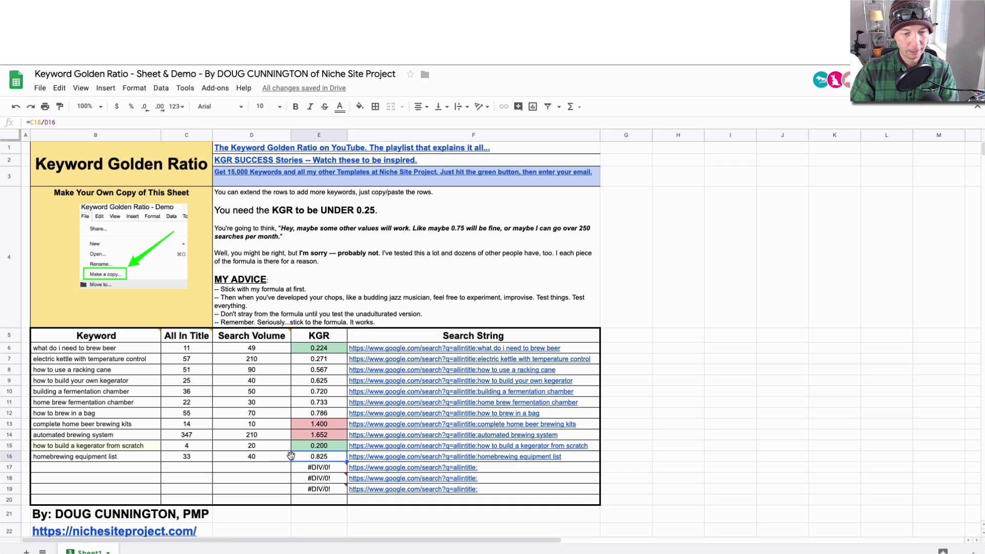
{"action": "mouse_move", "coordinate": [399, 457]}
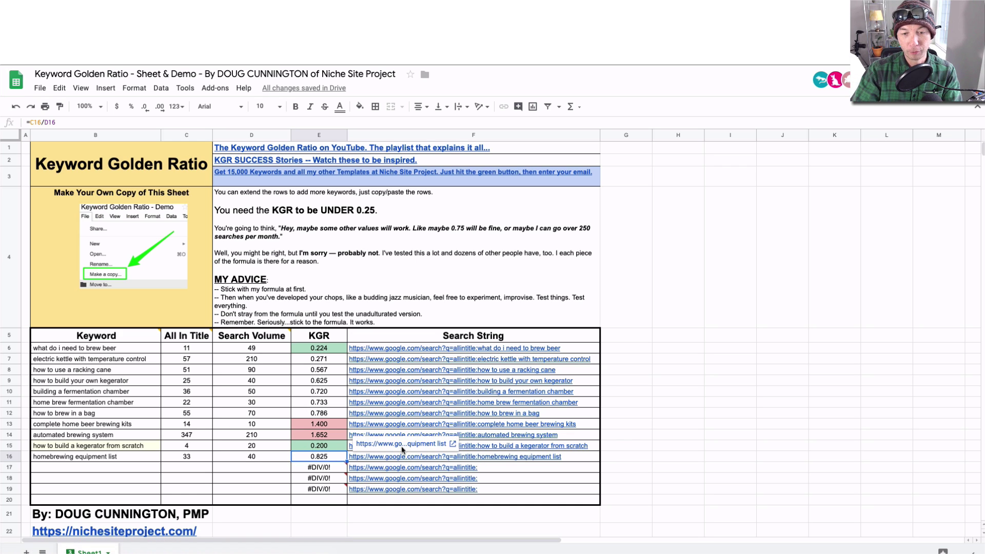
Open row 16's allintitle search link to view the 'homebrewing equipment list' Google results
{"action": "left_click", "coordinate": [403, 447]}
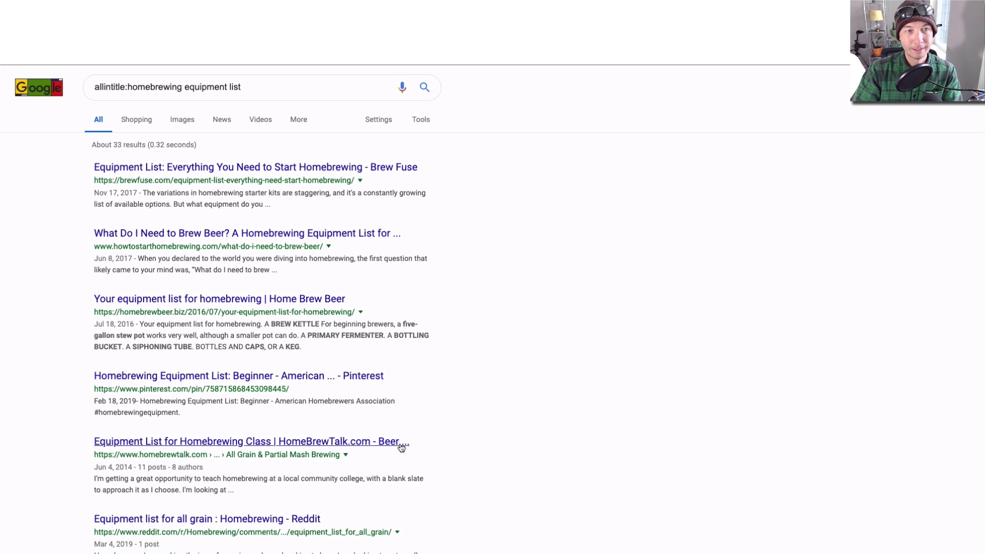